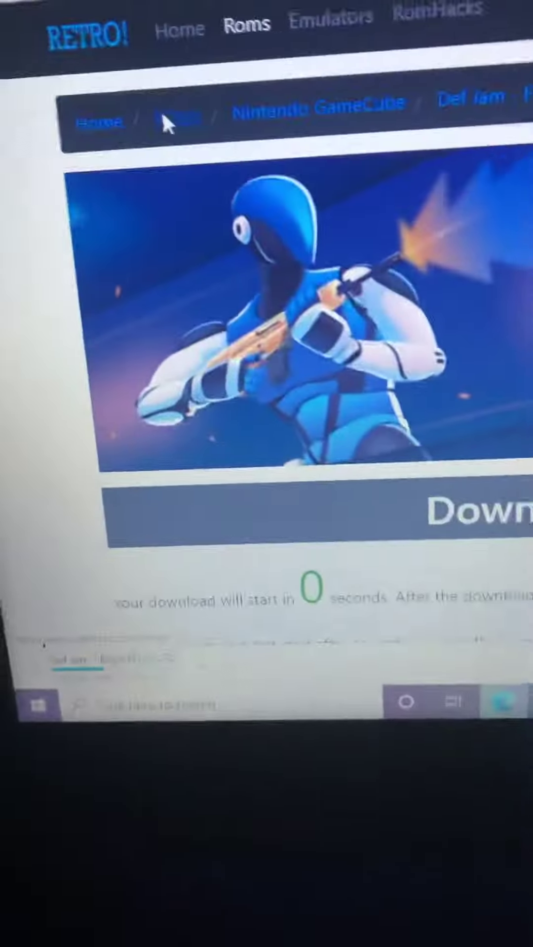
- Open Retrostic's Roms overview listing all consoles to reach Nintendo GameCube
click(222, 226)
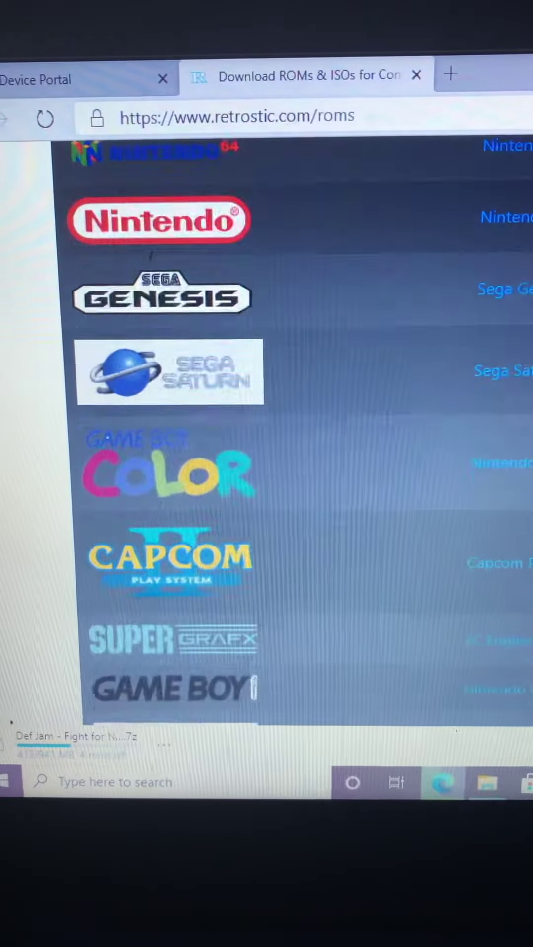
scroll(296, 429, down, 2)
scroll(296, 415, down, 2)
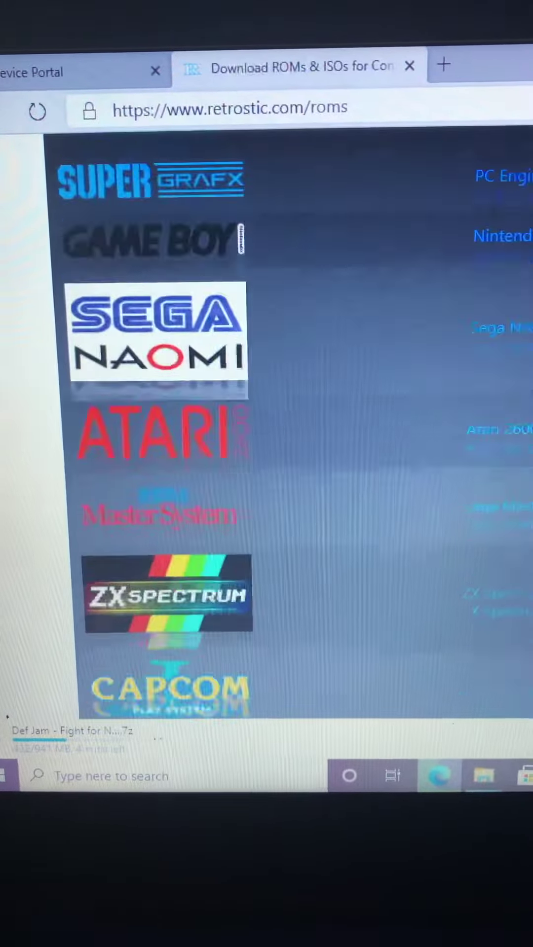
scroll(295, 414, down, 2)
scroll(296, 415, down, 2)
scroll(296, 415, down, 1)
scroll(296, 415, down, 1)
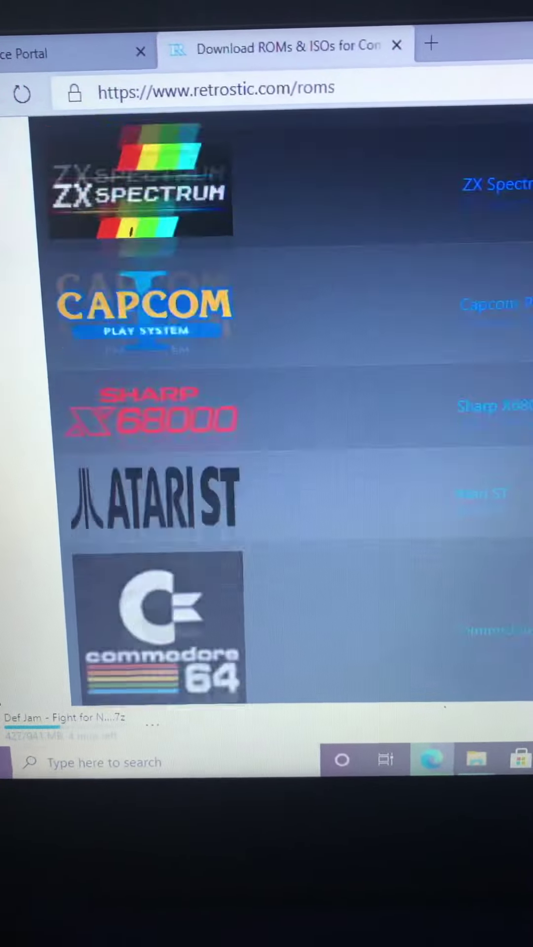
scroll(296, 414, down, 2)
scroll(296, 415, down, 1)
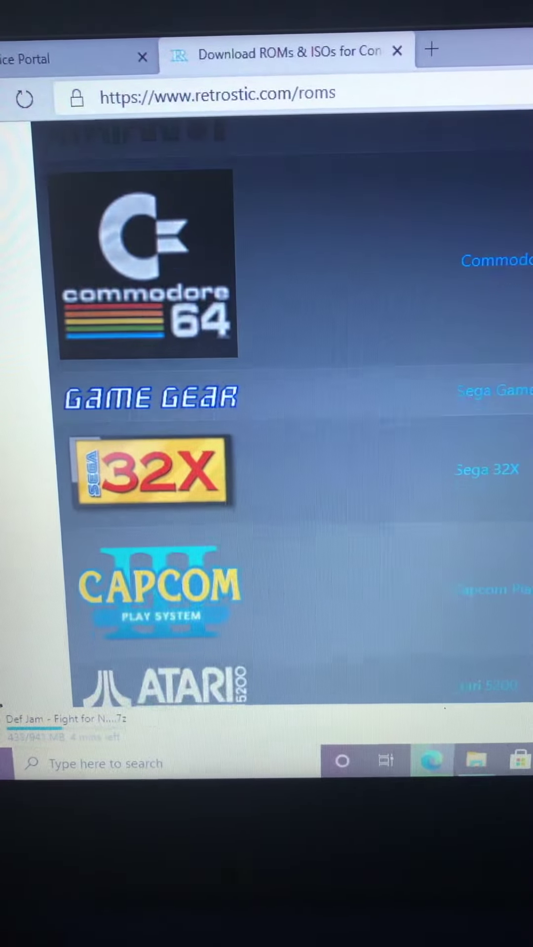
scroll(296, 414, down, 2)
scroll(296, 414, down, 1)
scroll(296, 415, down, 1)
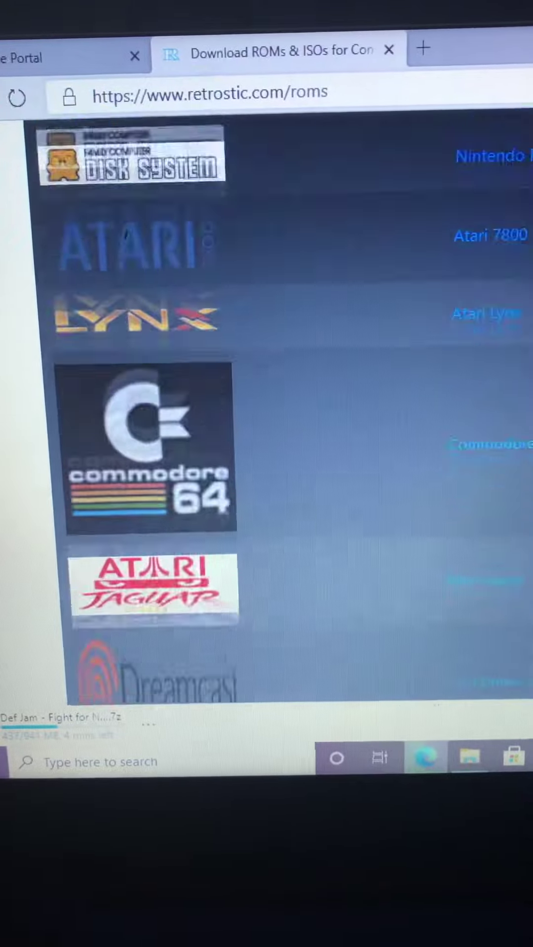
scroll(296, 414, down, 1)
scroll(295, 414, down, 2)
scroll(296, 415, down, 1)
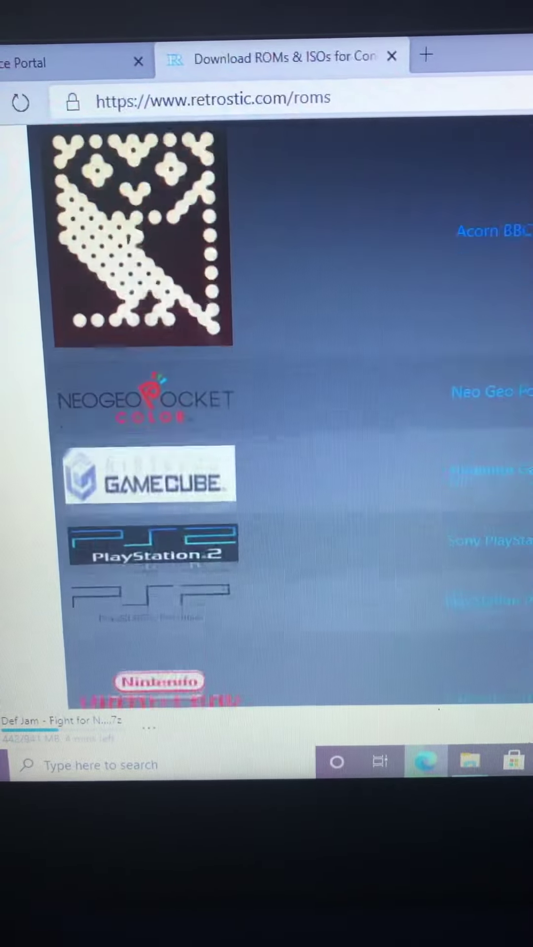
scroll(296, 415, down, 1)
scroll(296, 414, down, 2)
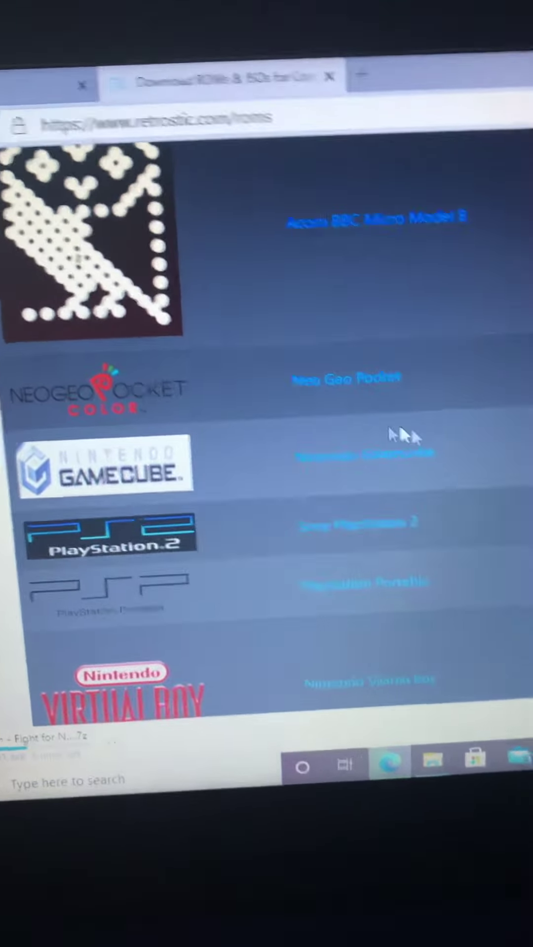
- Open the Nintendo GameCube ROM list to browse to Def Jam: Fight for NY
click(313, 444)
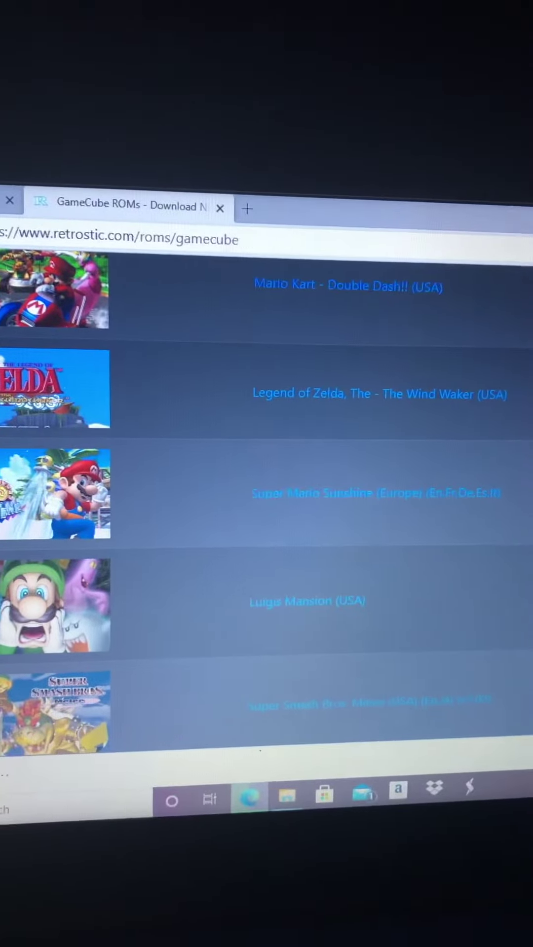
scroll(267, 481, down, 2)
scroll(266, 480, down, 2)
scroll(266, 488, down, 1)
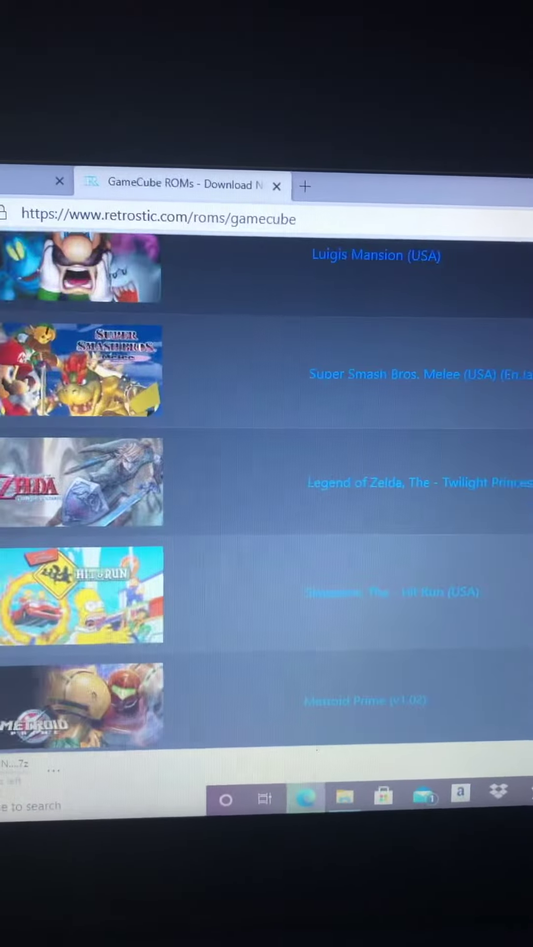
scroll(266, 488, down, 1)
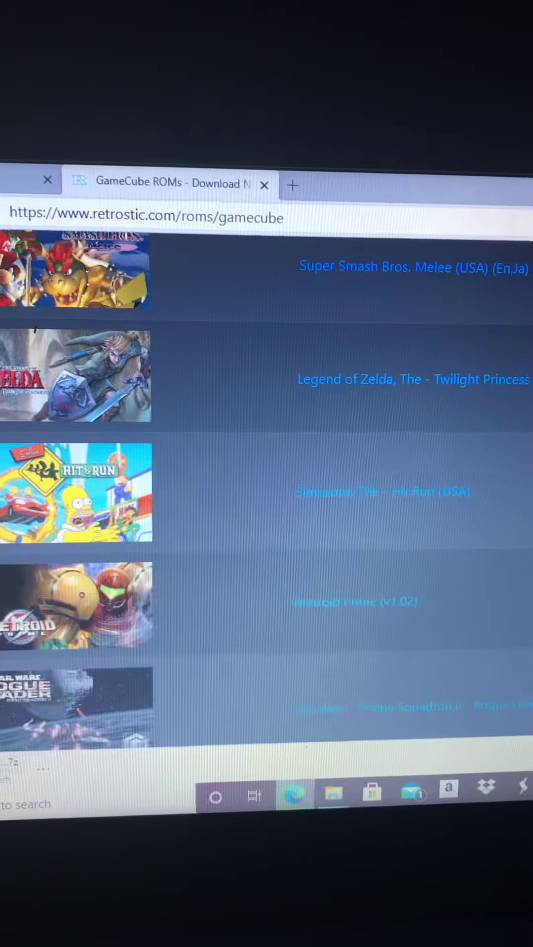
scroll(267, 488, down, 1)
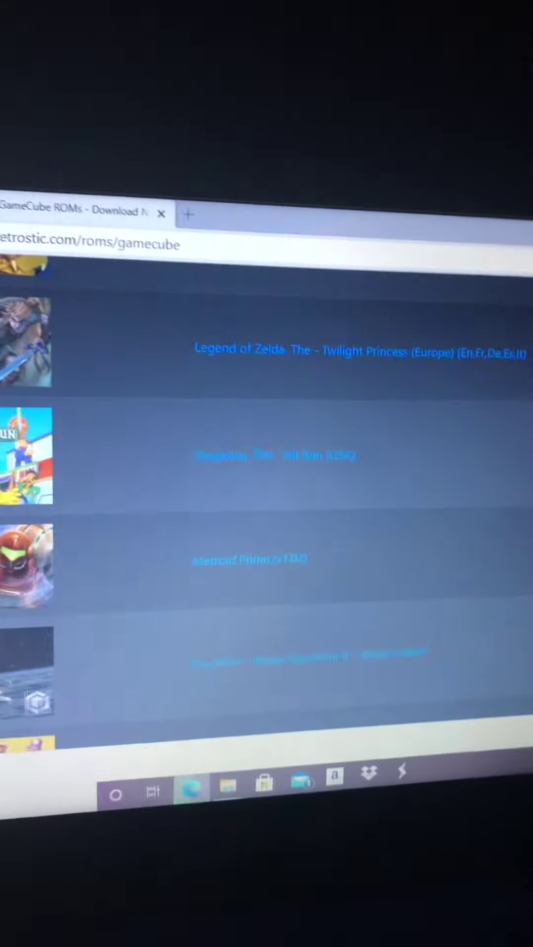
scroll(267, 488, down, 1)
scroll(266, 518, down, 2)
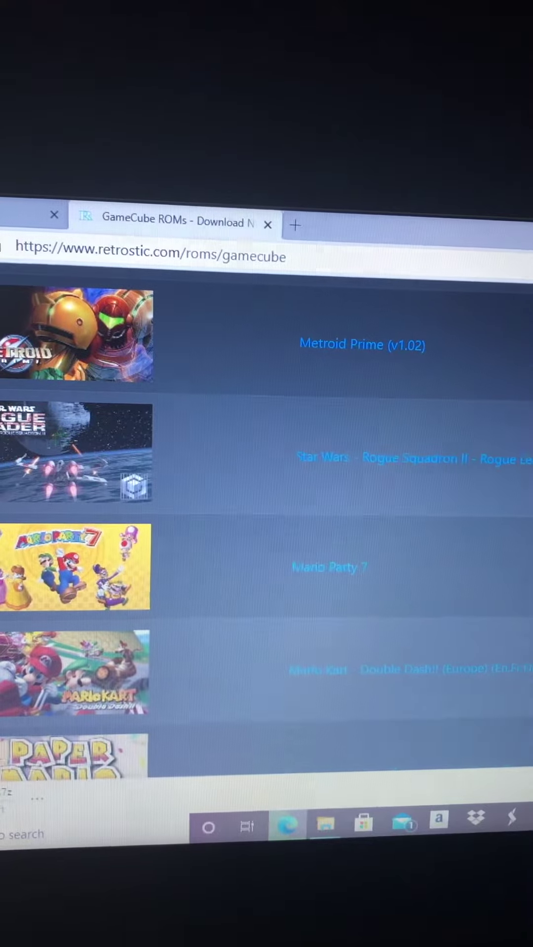
scroll(267, 517, down, 1)
scroll(267, 518, down, 1)
scroll(266, 518, down, 1)
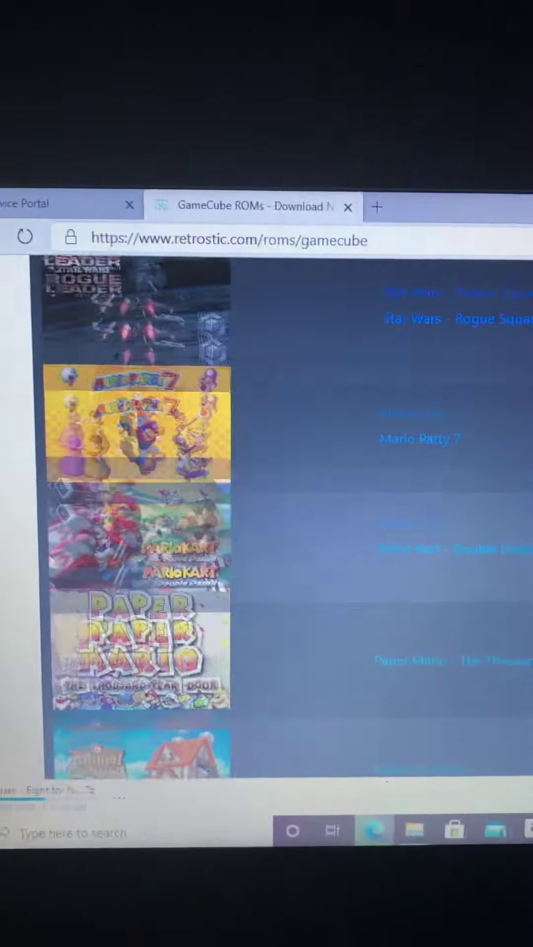
scroll(267, 488, down, 1)
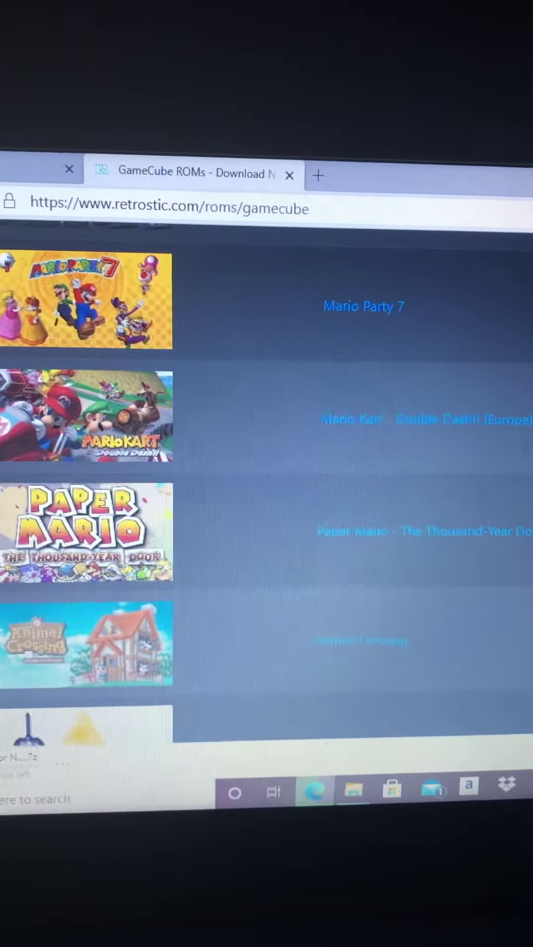
scroll(266, 488, down, 2)
scroll(267, 488, down, 1)
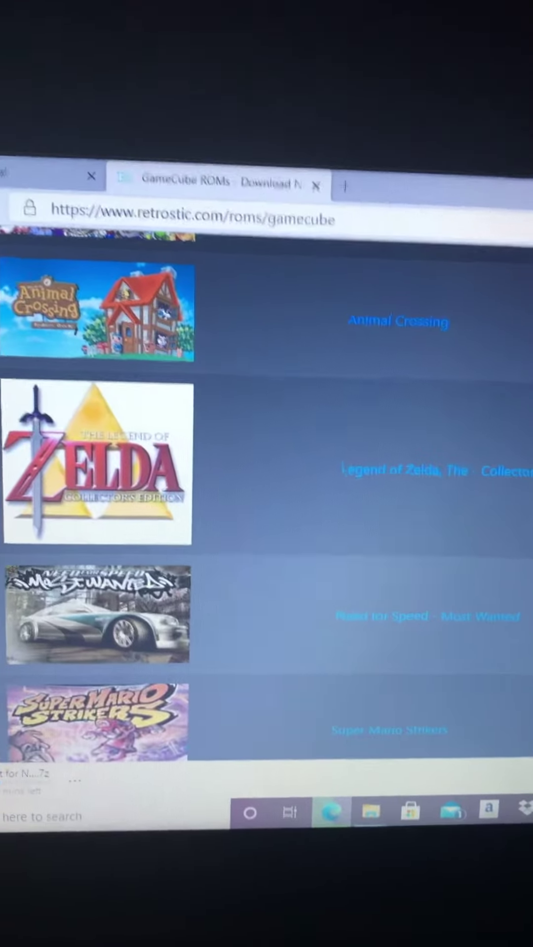
scroll(267, 489, down, 1)
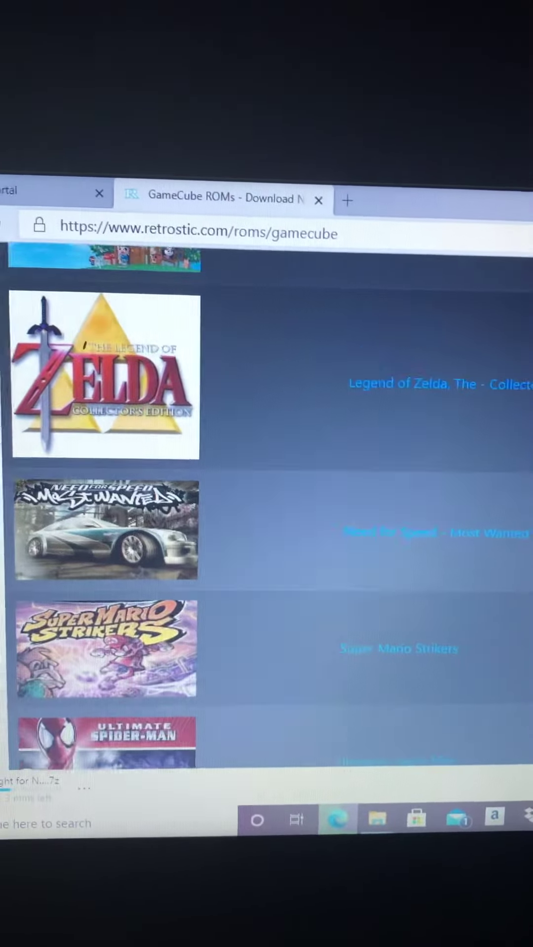
scroll(267, 517, down, 1)
scroll(267, 517, down, 1)
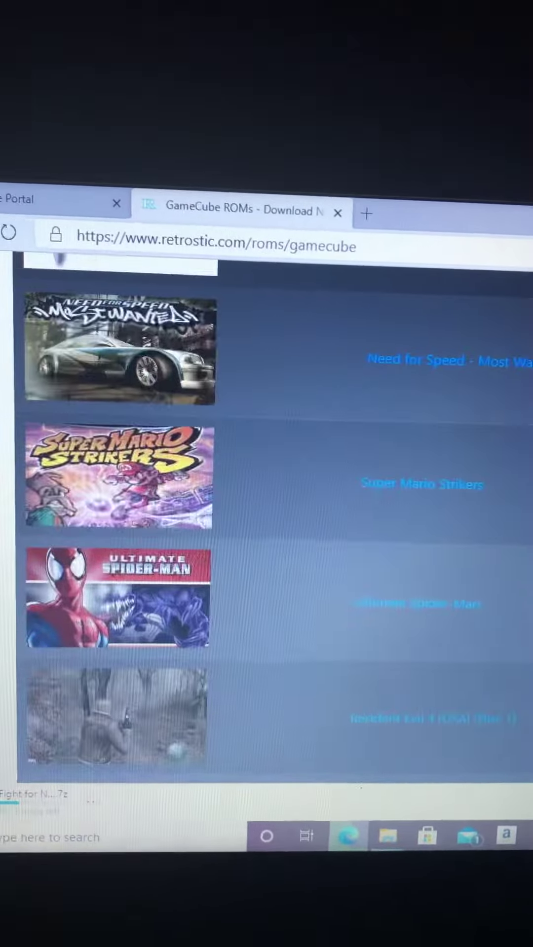
scroll(266, 518, down, 1)
scroll(266, 517, down, 1)
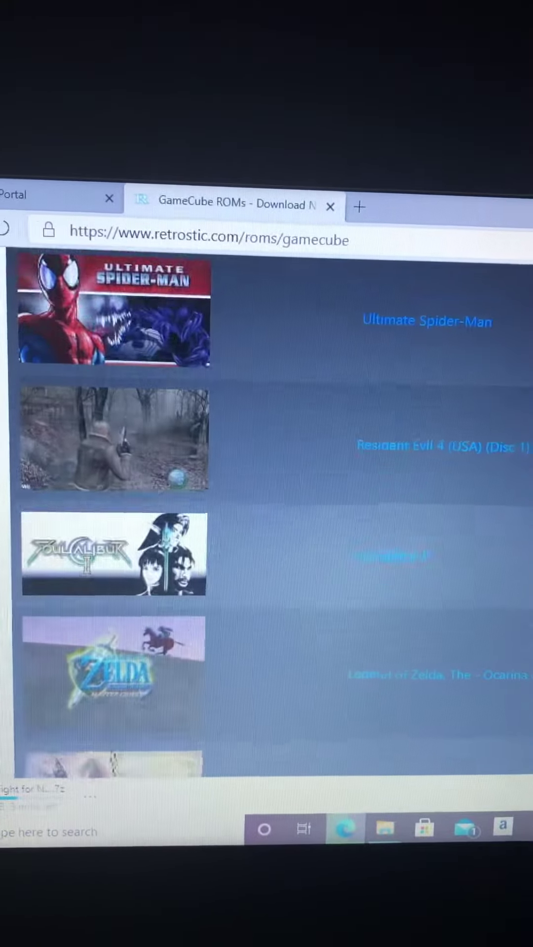
scroll(266, 518, down, 1)
scroll(266, 518, down, 1)
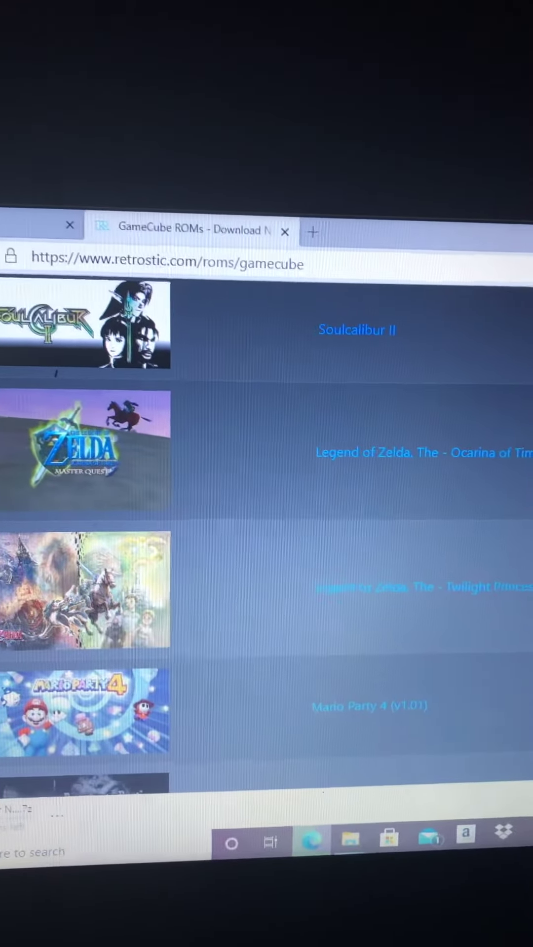
scroll(266, 519, down, 1)
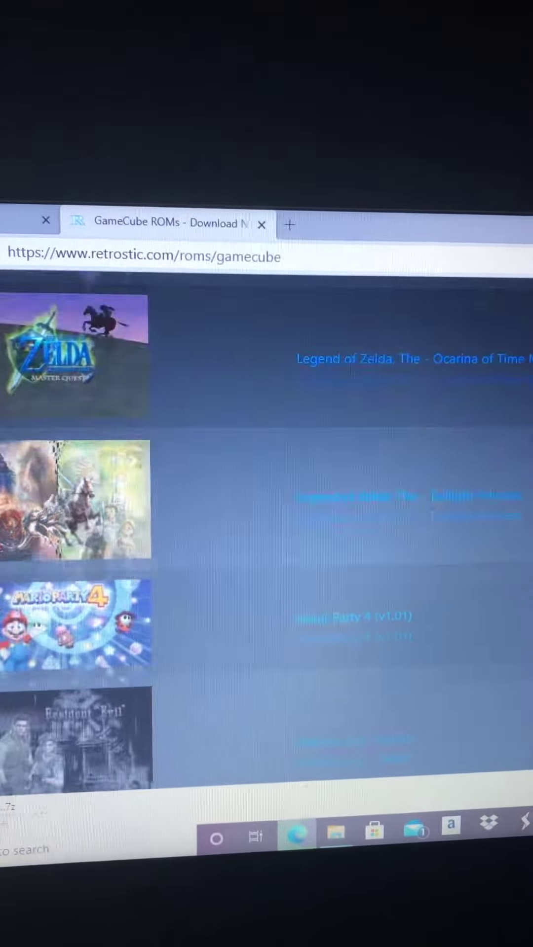
scroll(266, 518, down, 1)
scroll(266, 518, down, 1)
scroll(267, 518, down, 1)
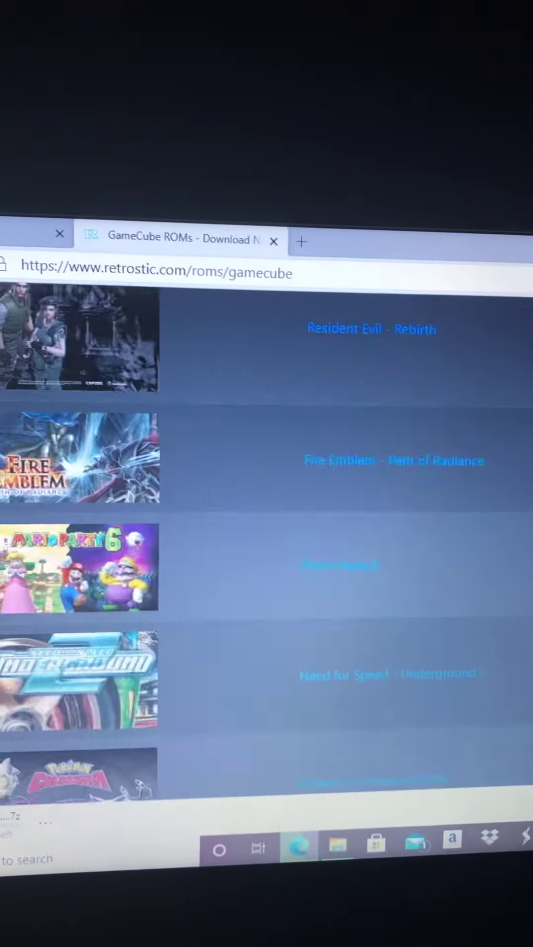
scroll(267, 517, down, 1)
scroll(266, 518, down, 1)
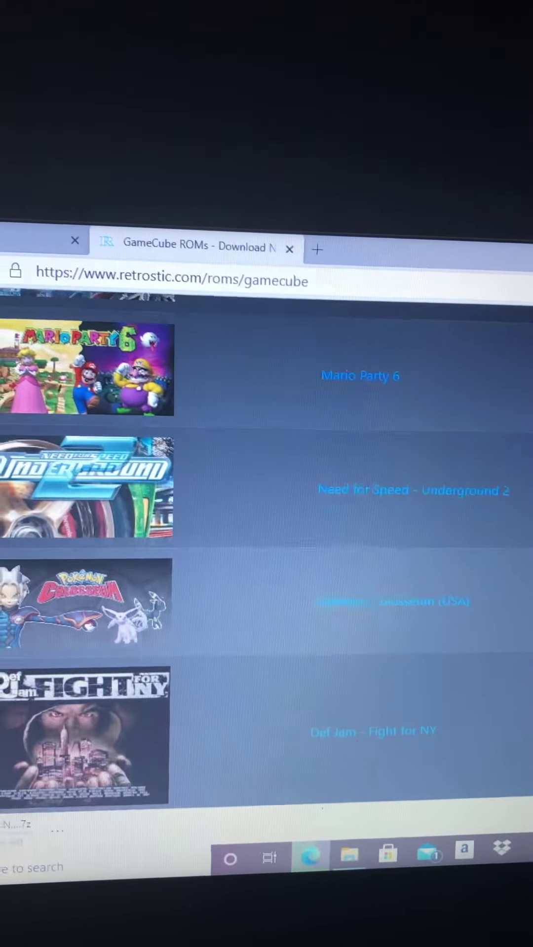
scroll(266, 518, down, 1)
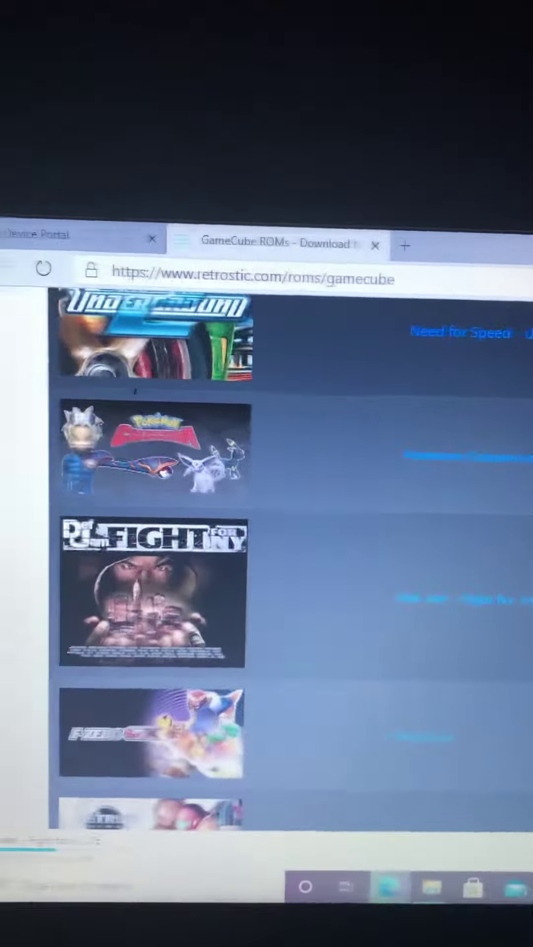